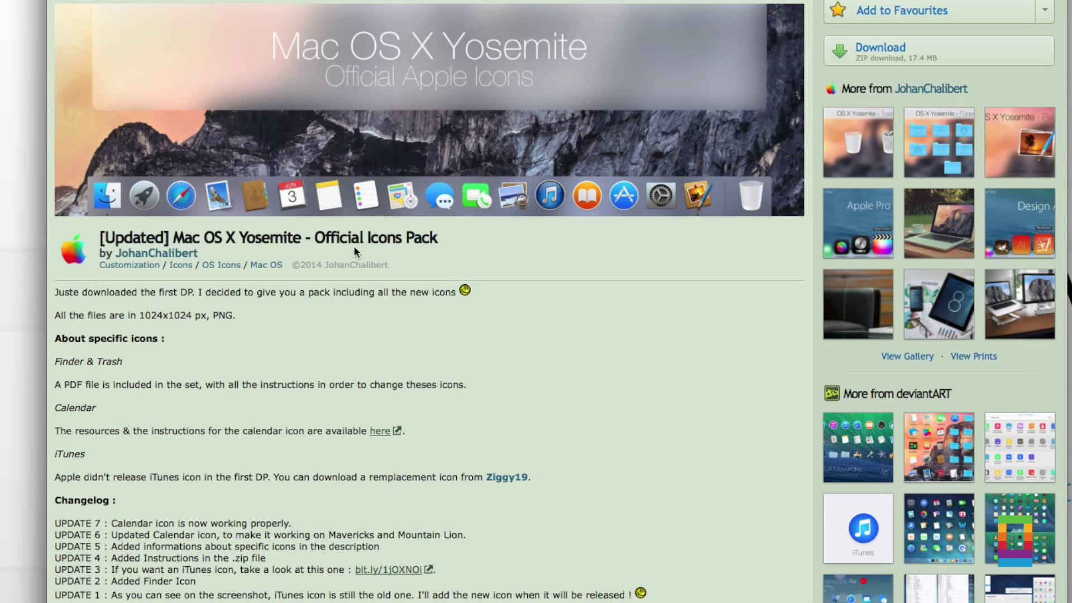
# Highlight the guide sentences about the first DP and the calendar icon instructions
pyautogui.moveTo(78, 290); pyautogui.dragTo(241, 299)
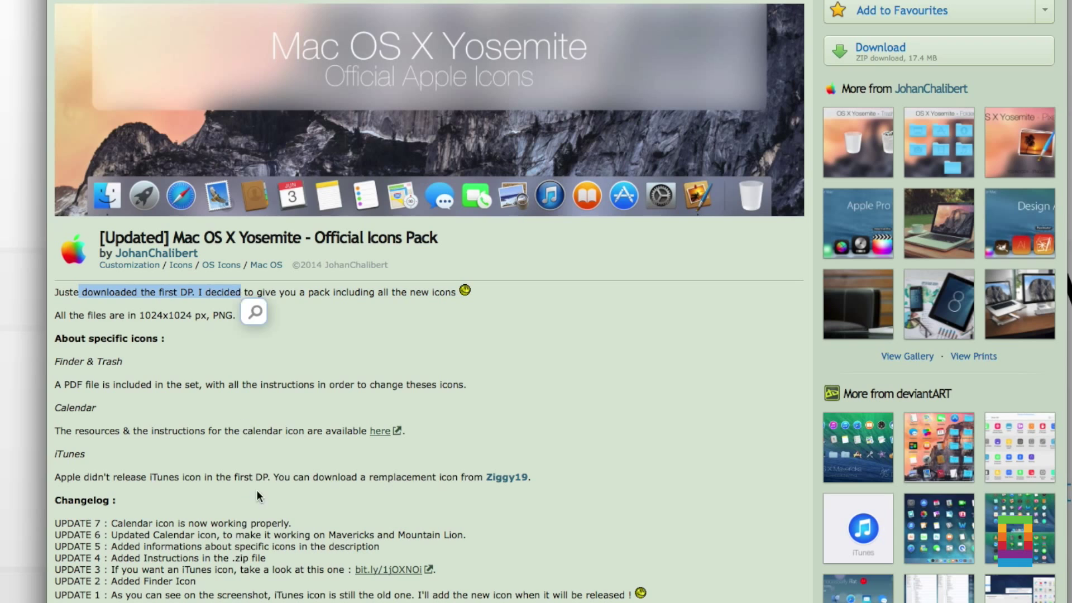
pyautogui.click(65, 433)
pyautogui.moveTo(81, 432); pyautogui.dragTo(244, 432)
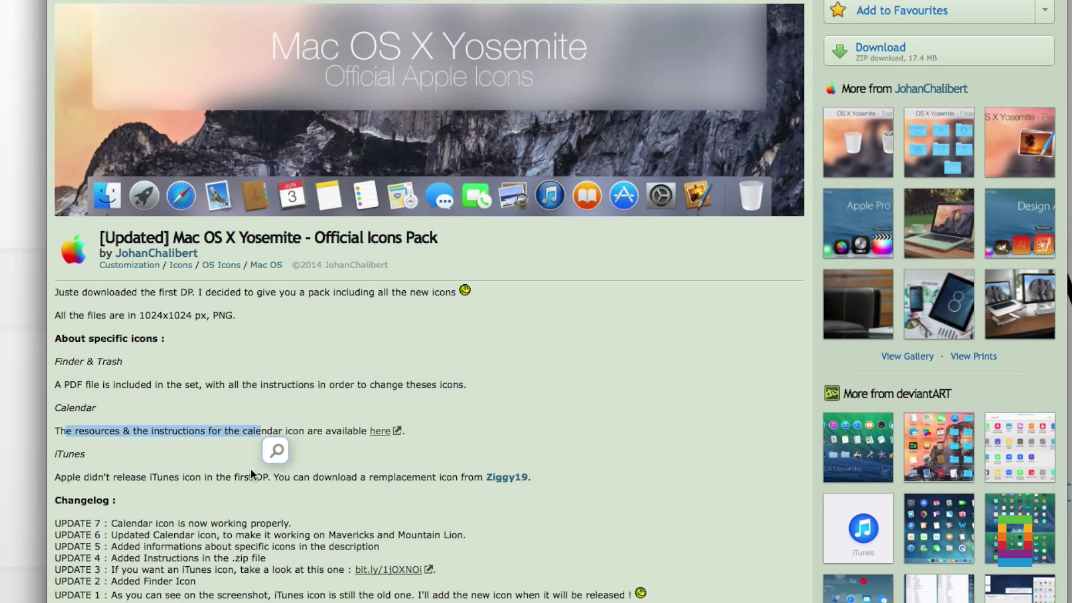
pyautogui.click(251, 477)
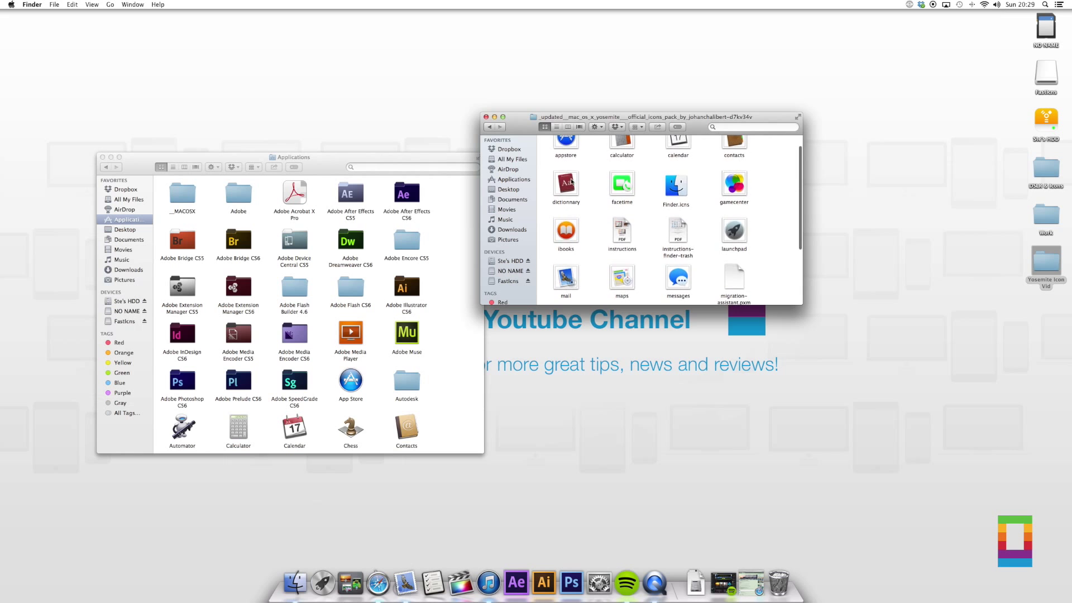
# Quick Look the dictionary icon and the next icons in the pack folder
pyautogui.click(572, 181)
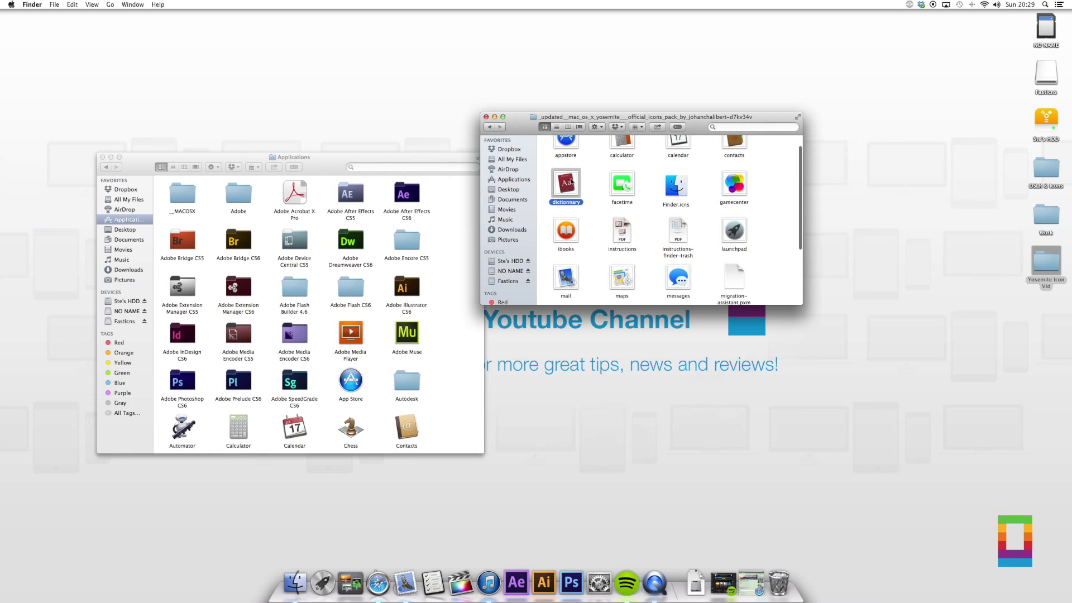
pyautogui.press('space')
pyautogui.press('Right')
pyautogui.press('Right')
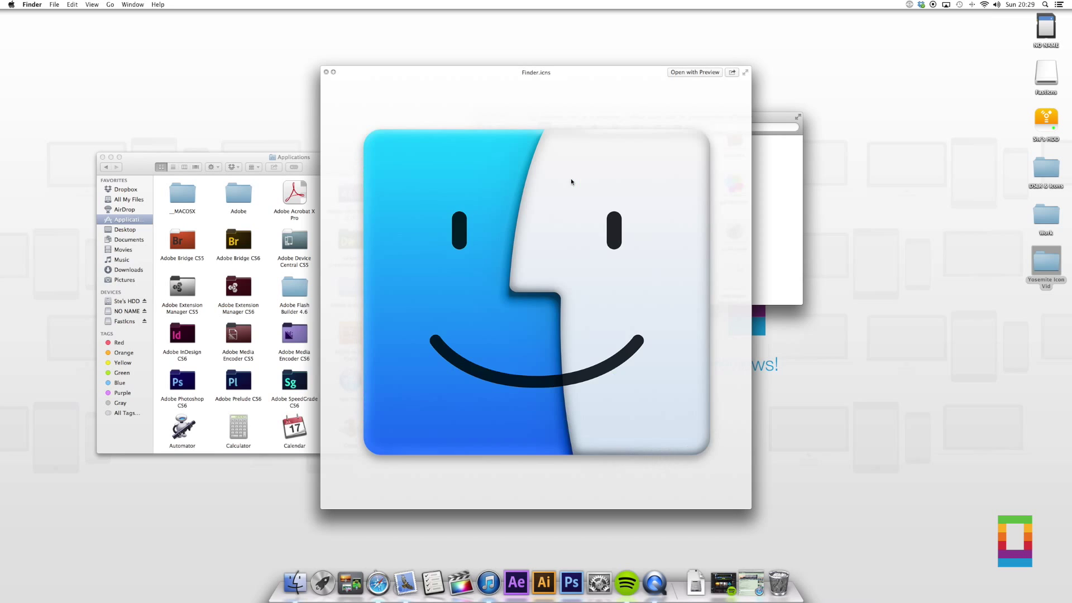
pyautogui.press('Right')
pyautogui.press('space')
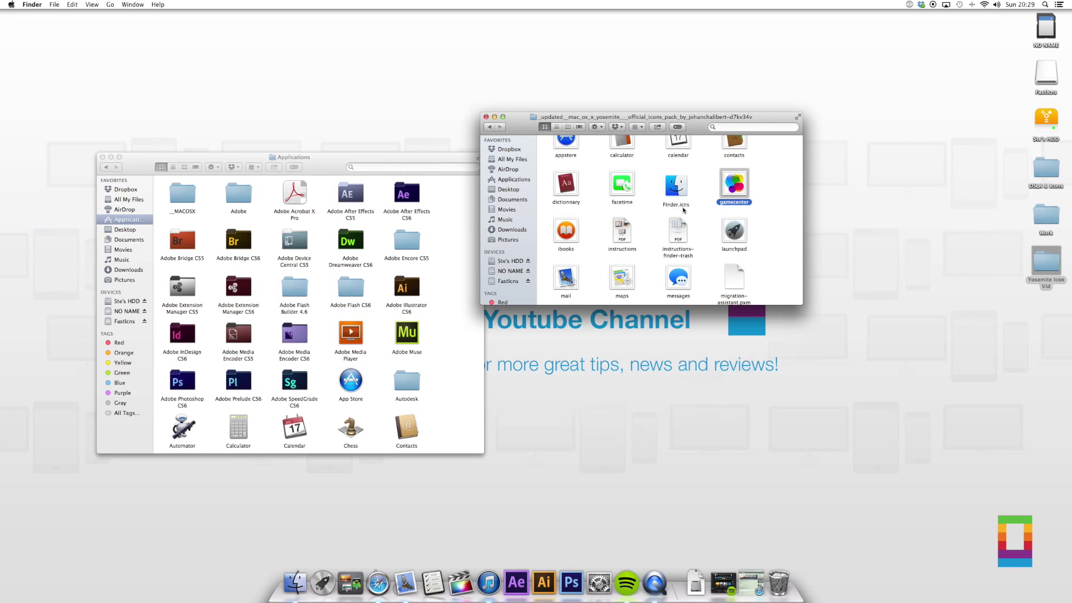
# Select Finder.icns and launch FastIcns from Launchpad
pyautogui.press('Left')
pyautogui.click(322, 582)
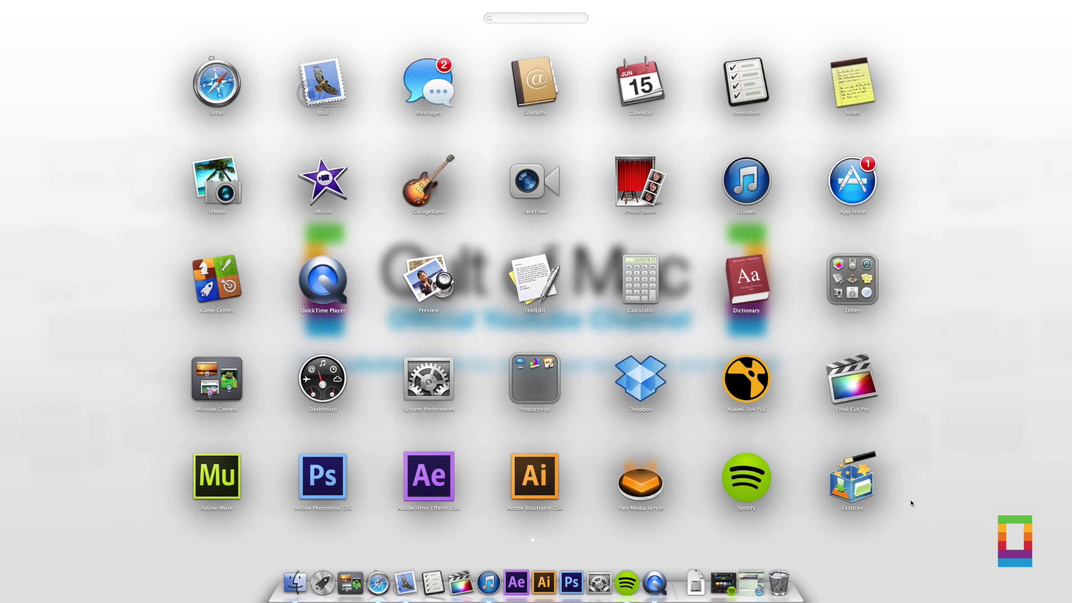
pyautogui.click(871, 484)
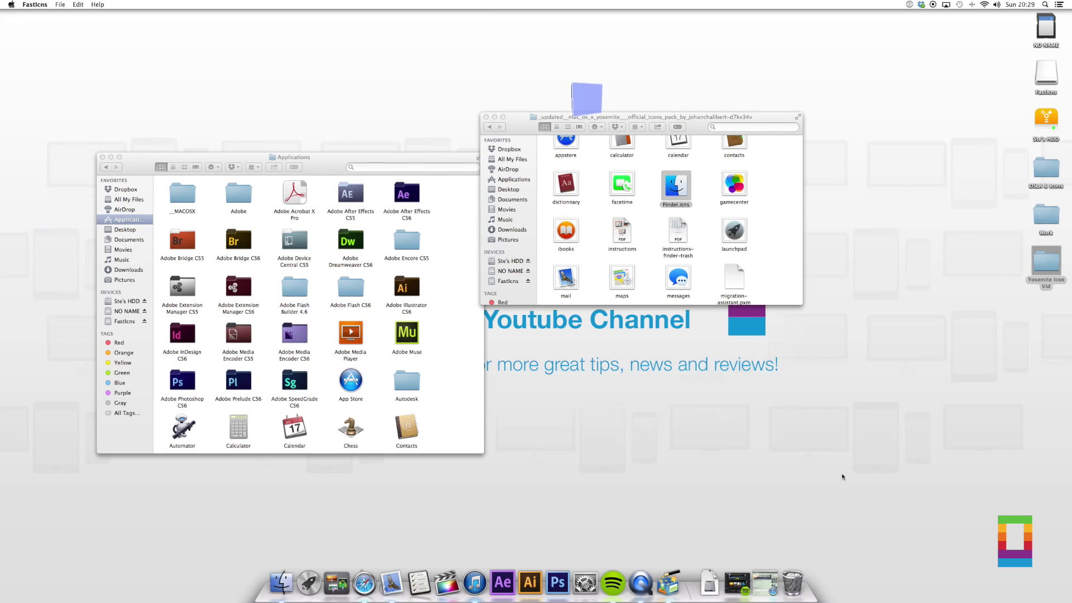
# Convert the launchpad PNG with the FastIcns droplet and save the icon to the Desktop
pyautogui.moveTo(590, 94); pyautogui.dragTo(782, 68)
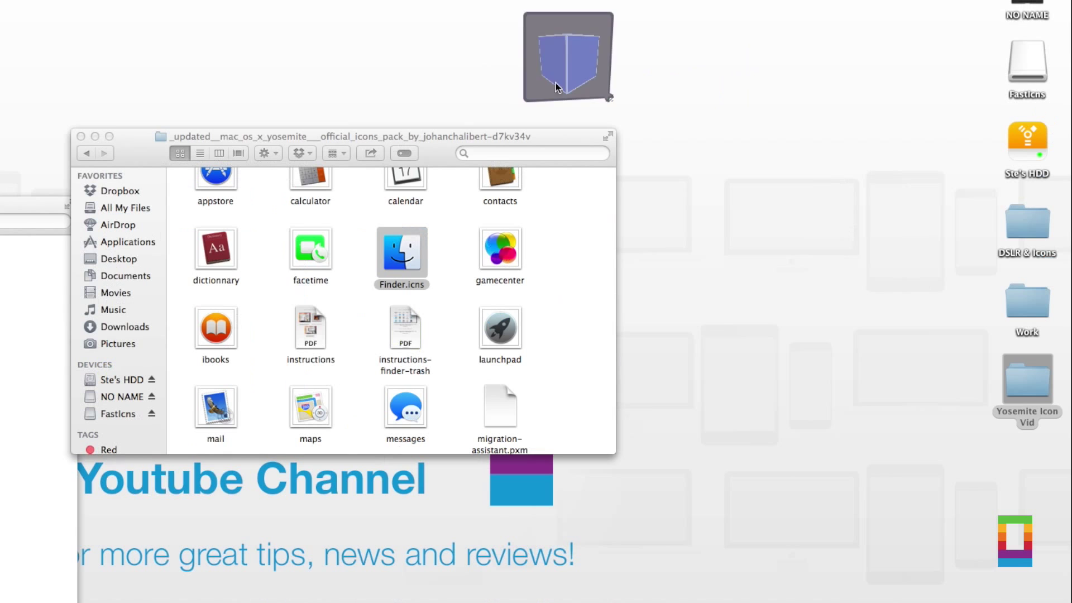
pyautogui.moveTo(734, 231); pyautogui.dragTo(774, 56)
pyautogui.moveTo(571, 34); pyautogui.dragTo(572, 38)
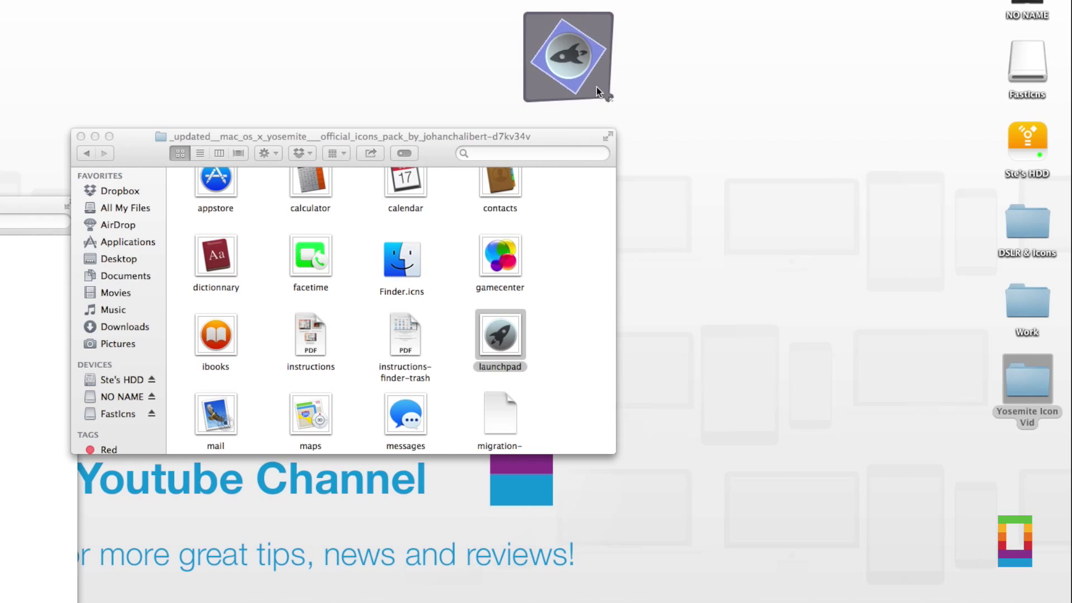
pyautogui.press('super+d')
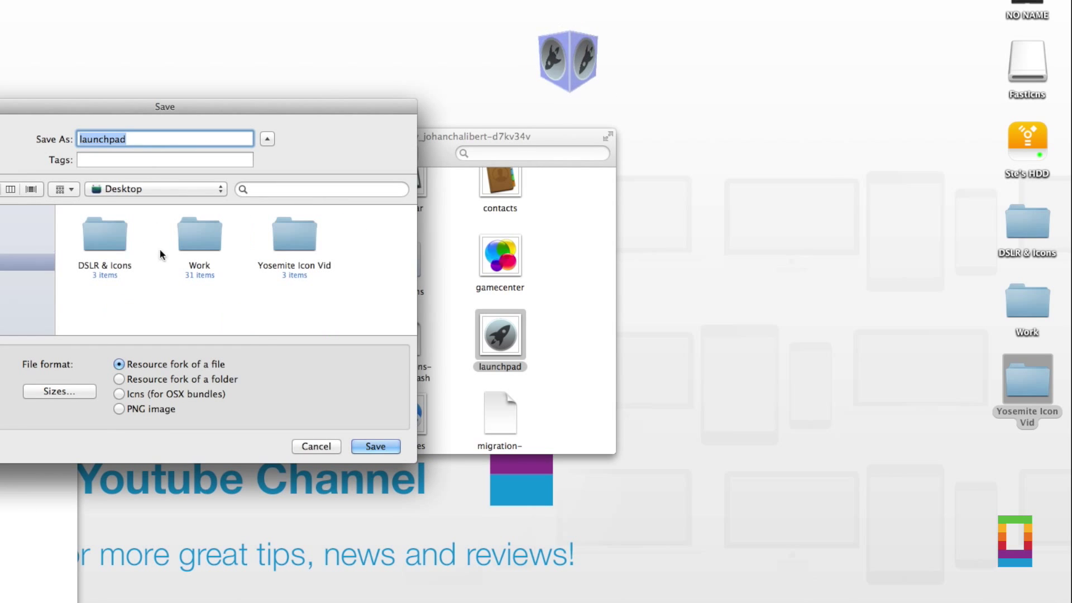
pyautogui.click(395, 447)
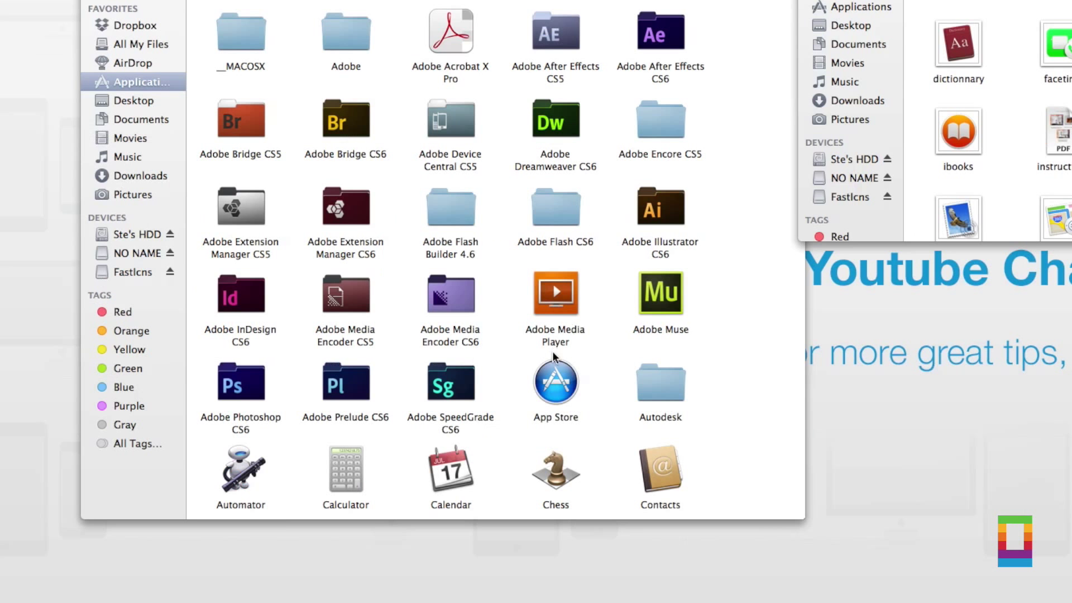
# Apply appstore.png to App Store's Get Info icon, authenticating with the administrator password
pyautogui.click(565, 382)
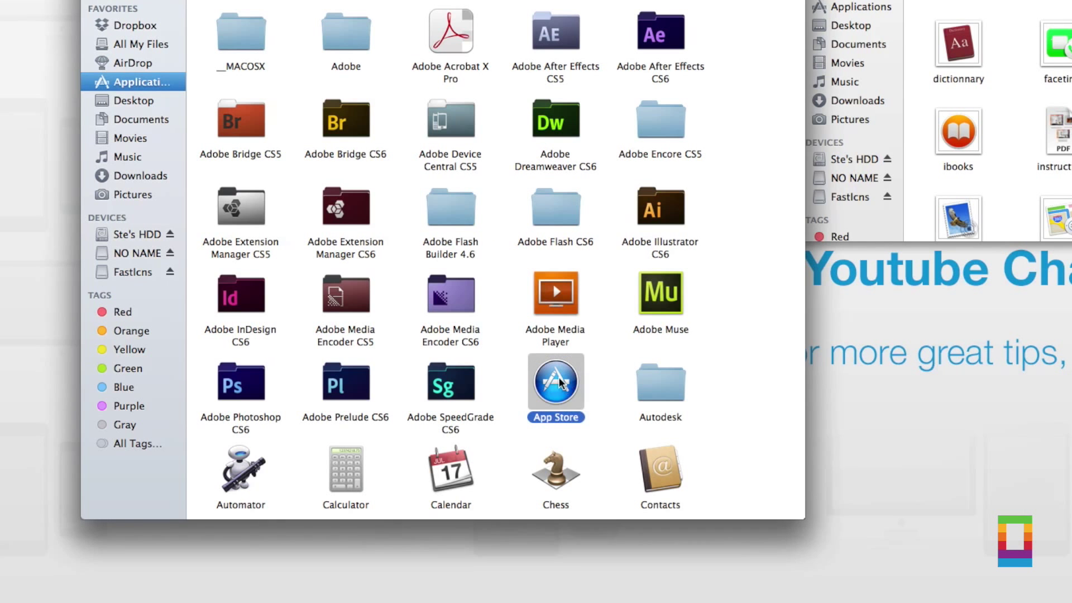
pyautogui.rightClick(565, 382)
pyautogui.click(625, 445)
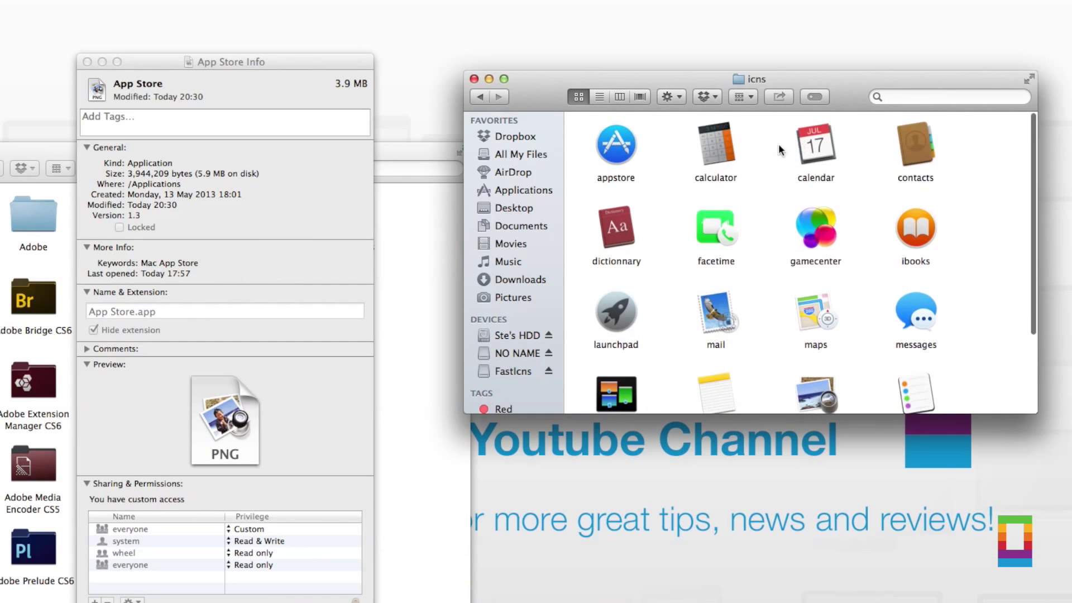
pyautogui.moveTo(616, 144); pyautogui.dragTo(102, 90)
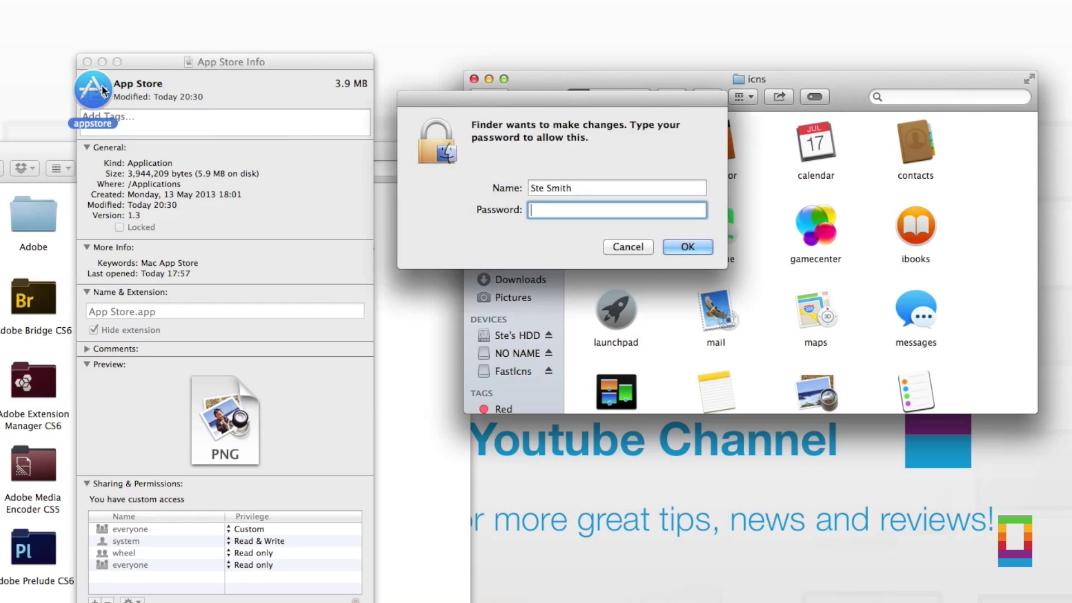
pyautogui.write('password')
pyautogui.press('Return')
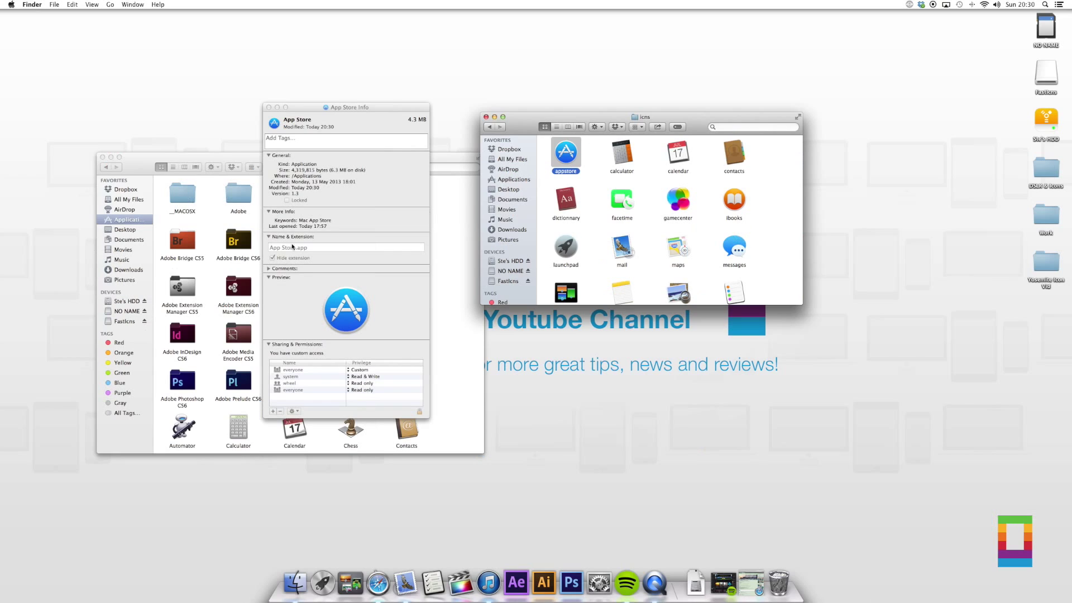
pyautogui.click(269, 108)
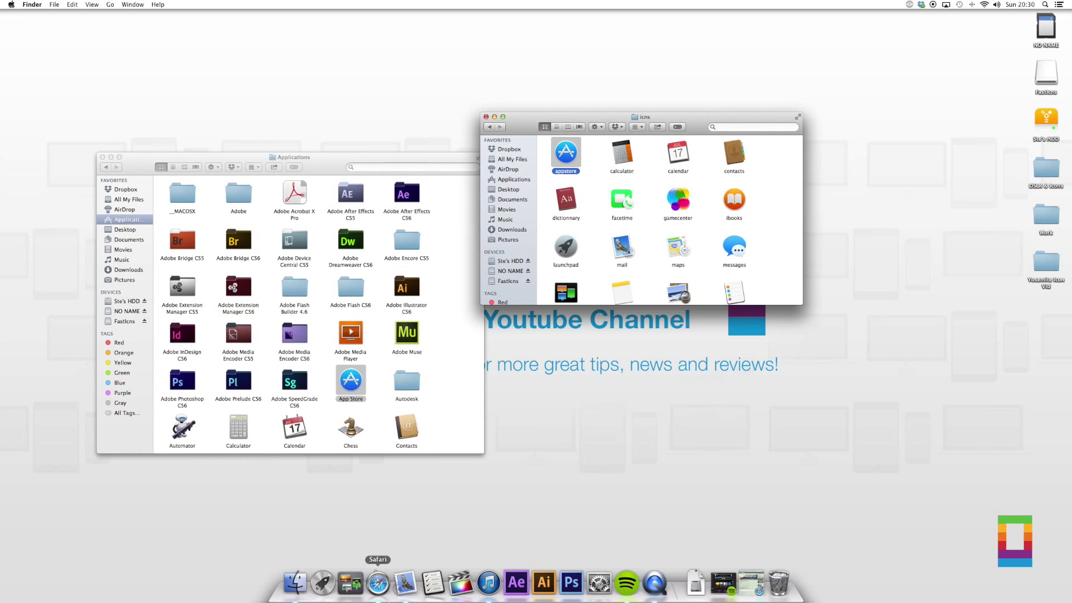
# Launch App Store from Launchpad to check its new Yosemite icon
pyautogui.click(323, 582)
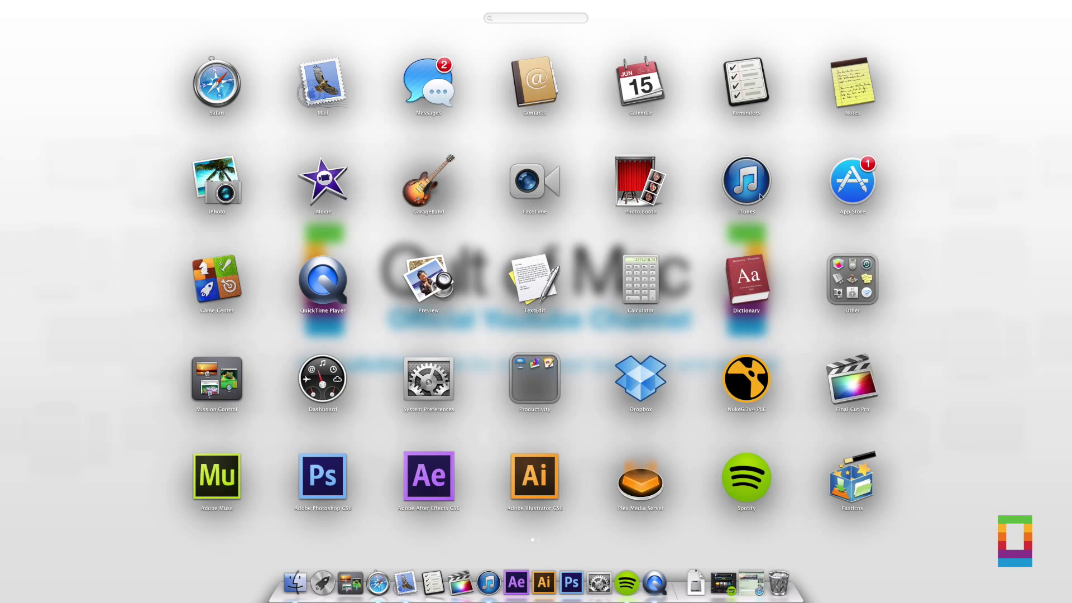
pyautogui.click(851, 193)
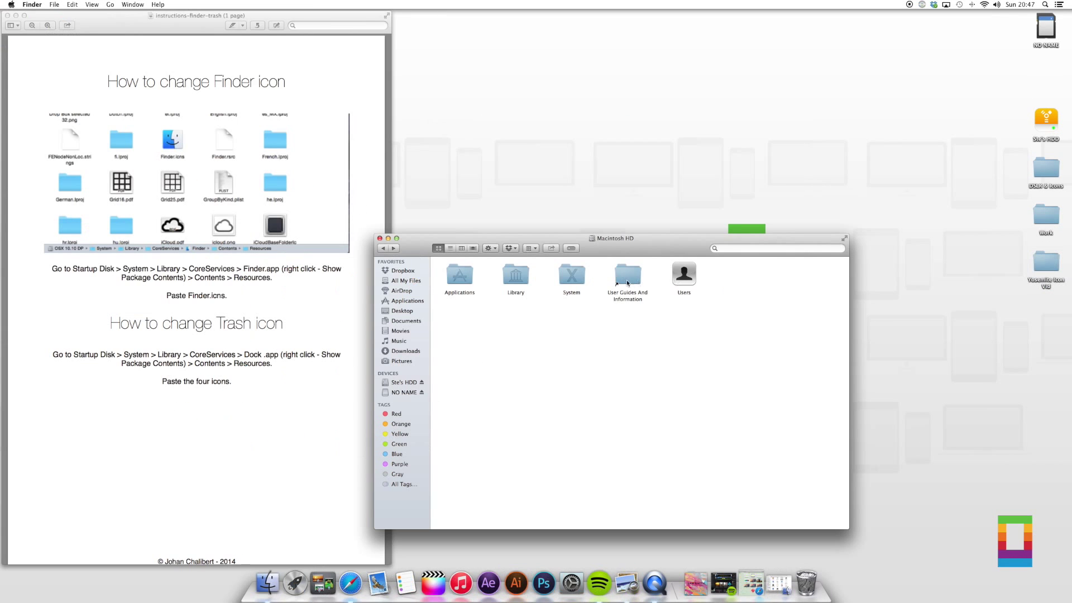
# Go to the System > Library > CoreServices folder
pyautogui.doubleClick(566, 276)
pyautogui.doubleClick(460, 277)
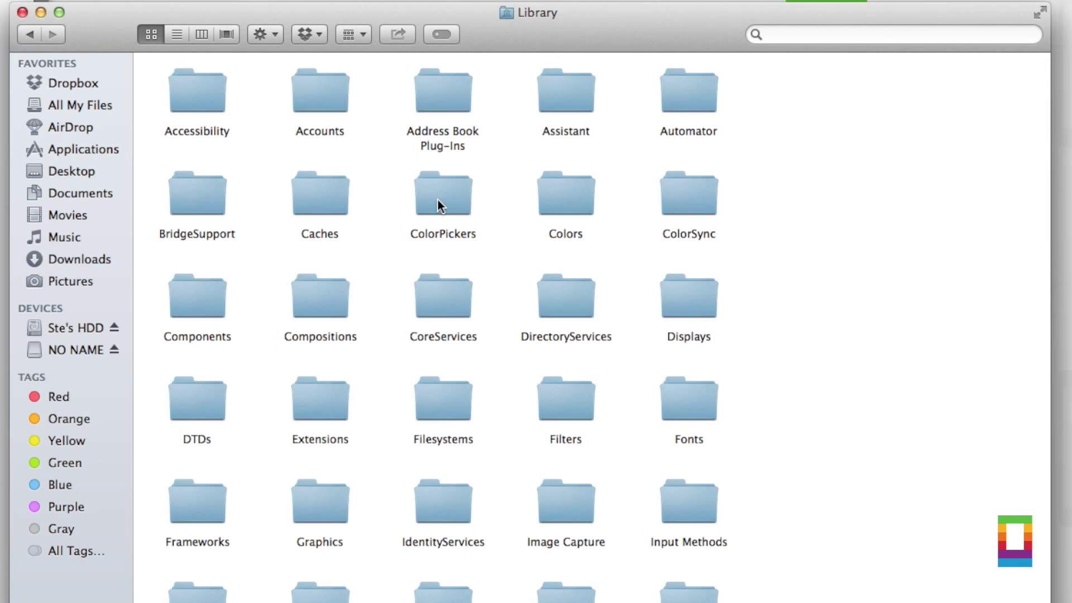
pyautogui.doubleClick(444, 306)
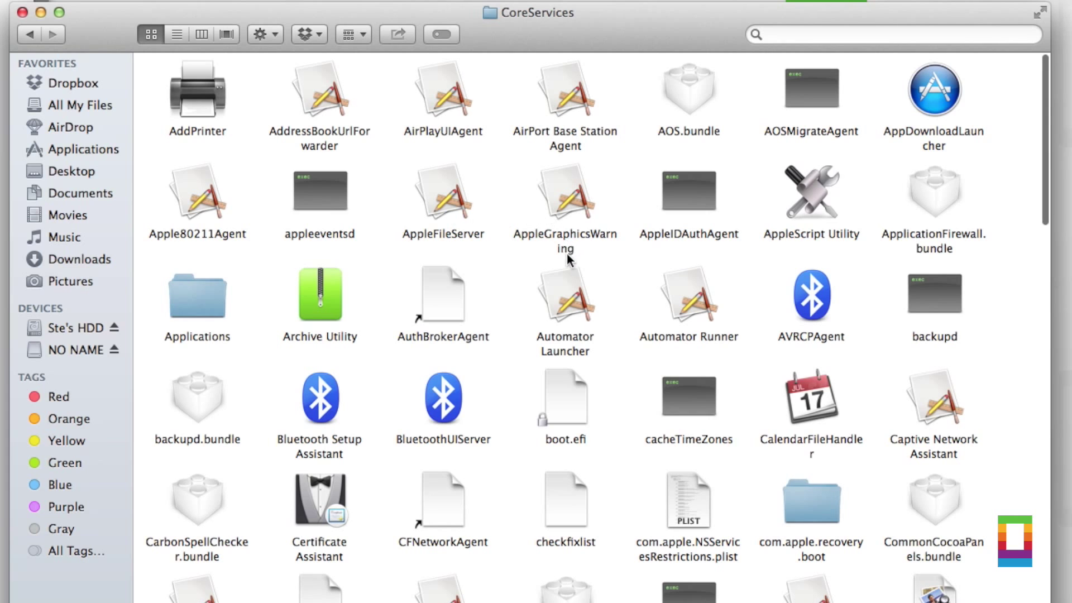
# Open Get Info for the Finder app and restore the minimized icons pack window
pyautogui.click(559, 314)
pyautogui.scroll(-1, 560, 313)
pyautogui.press('d')
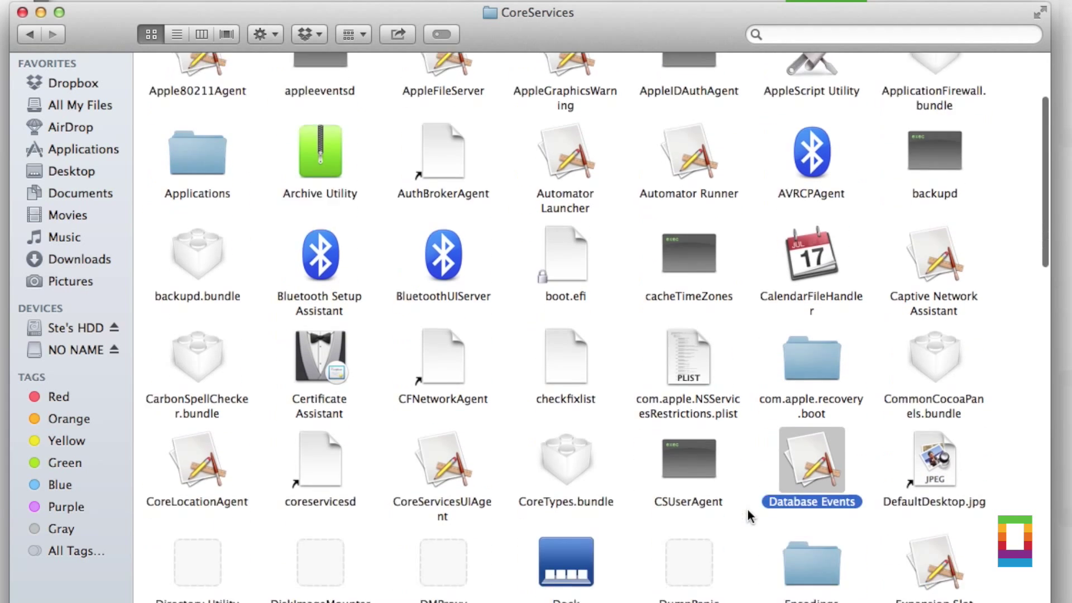
pyautogui.rightClick(573, 482)
pyautogui.click(621, 450)
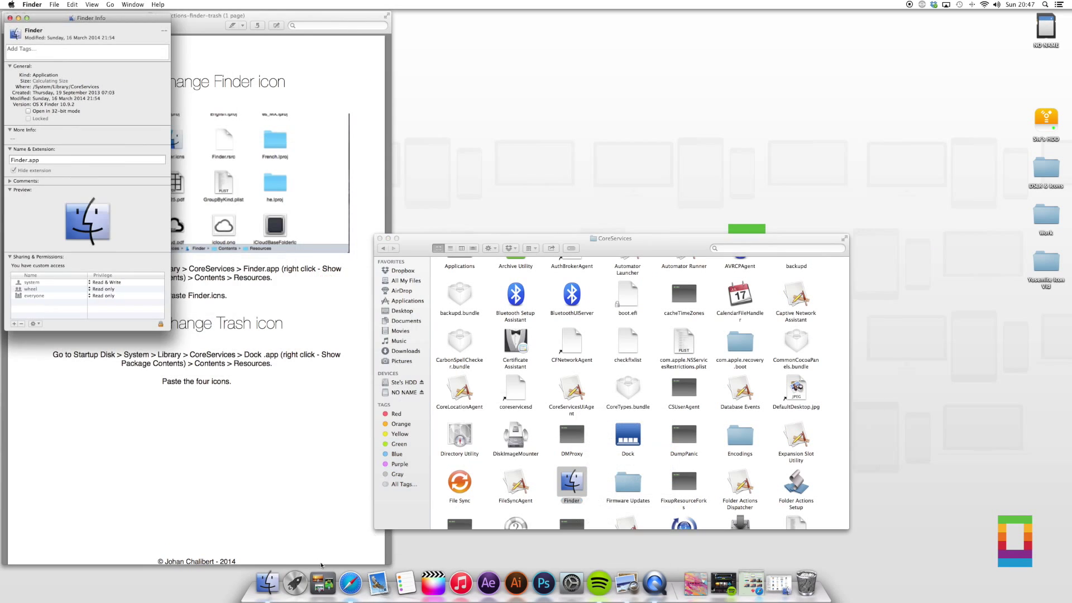
pyautogui.click(779, 584)
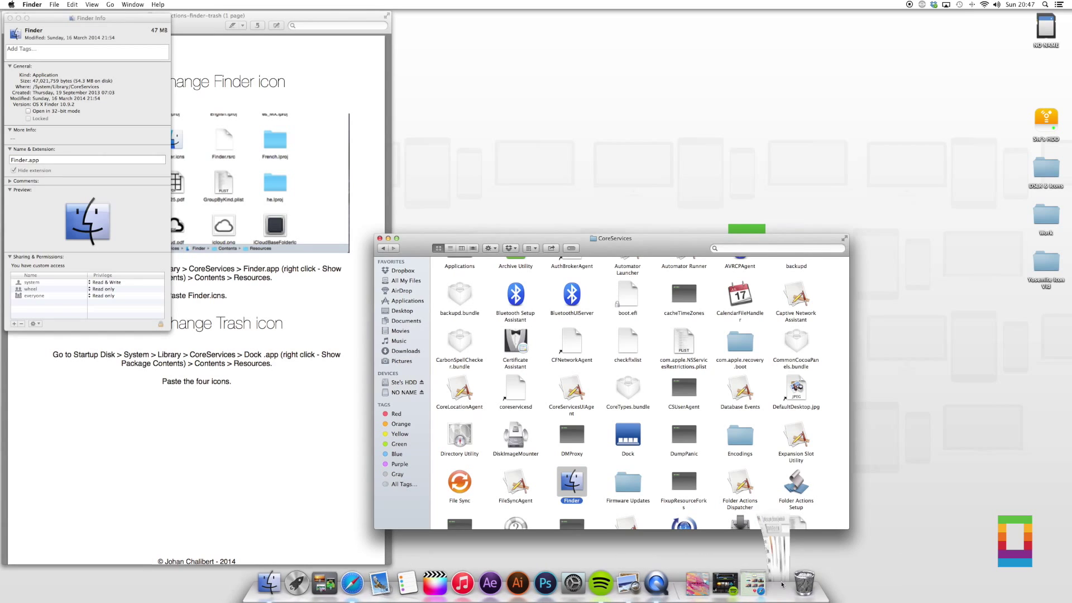
pyautogui.scroll(2, 664, 256)
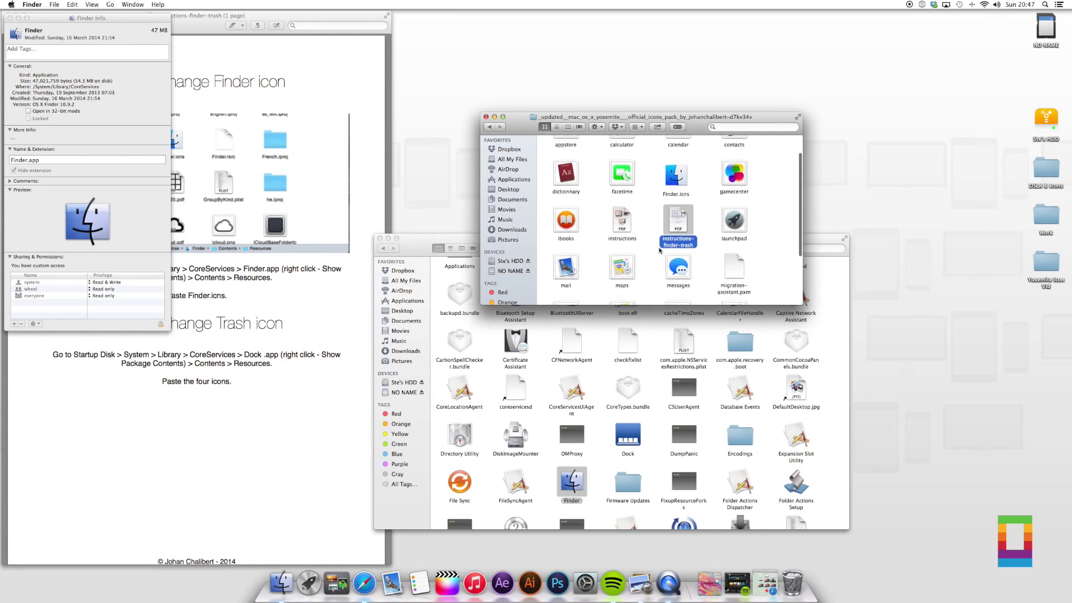
# Apply Finder.icns to the Finder app and show the Dock app's package contents
pyautogui.moveTo(678, 182)
pyautogui.mouseDown()
pyautogui.moveTo(15, 36)
pyautogui.moveTo(29, 40)
pyautogui.mouseUp()
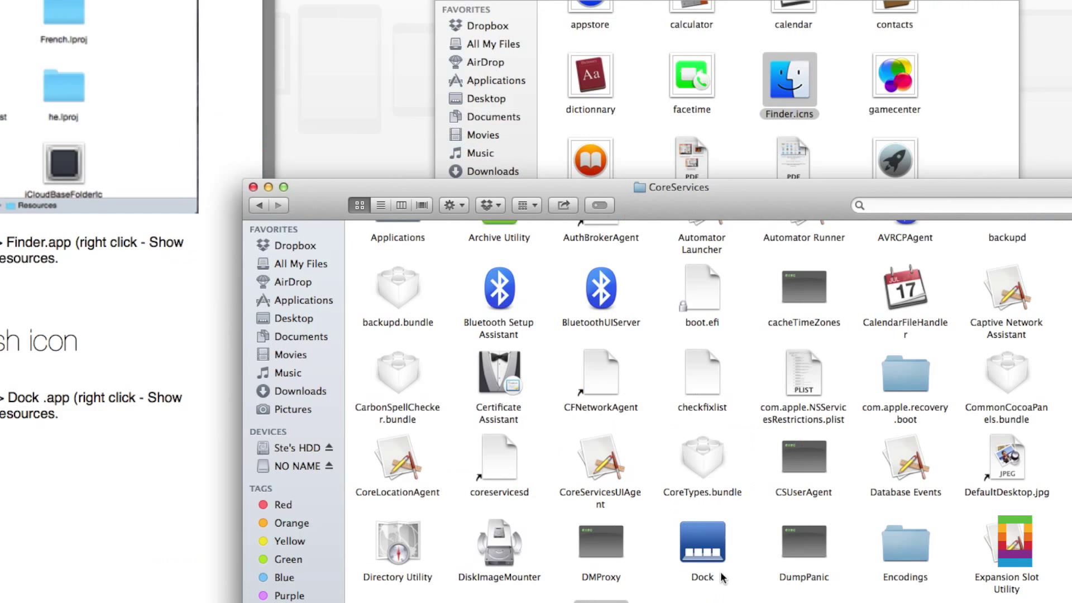
pyautogui.rightClick(708, 566)
pyautogui.click(739, 520)
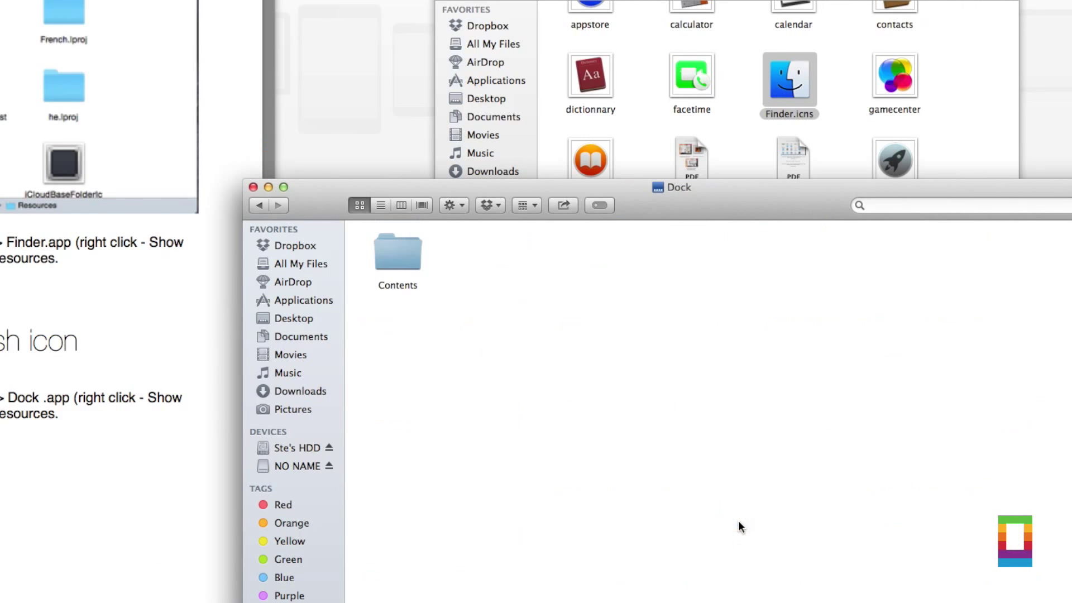
# Copy the four Yosemite trash icons into Dock's Contents/Resources, authorizing the replacement
pyautogui.doubleClick(404, 260)
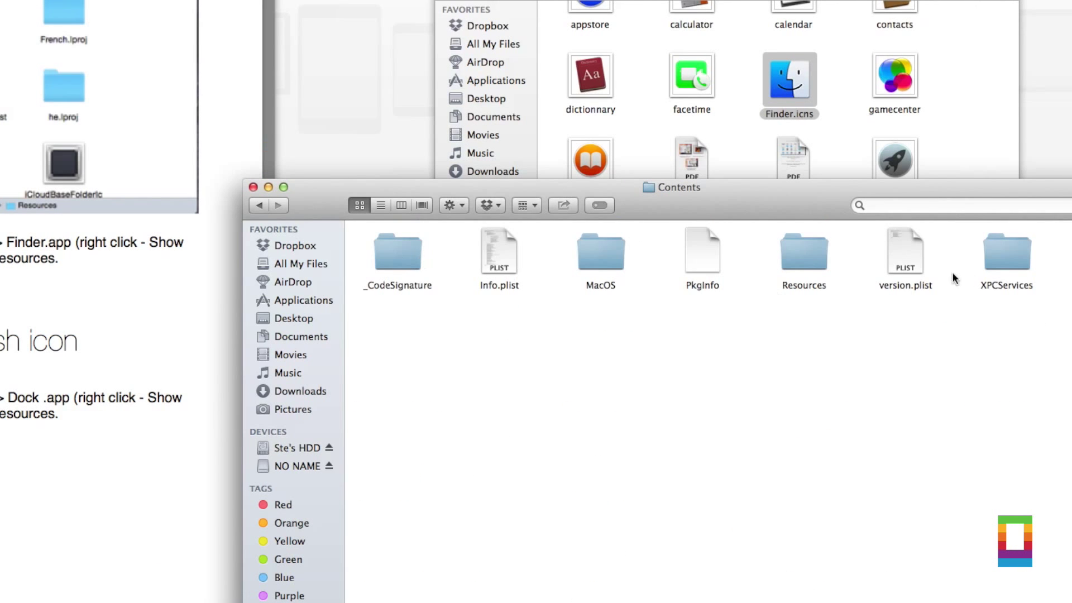
pyautogui.doubleClick(801, 252)
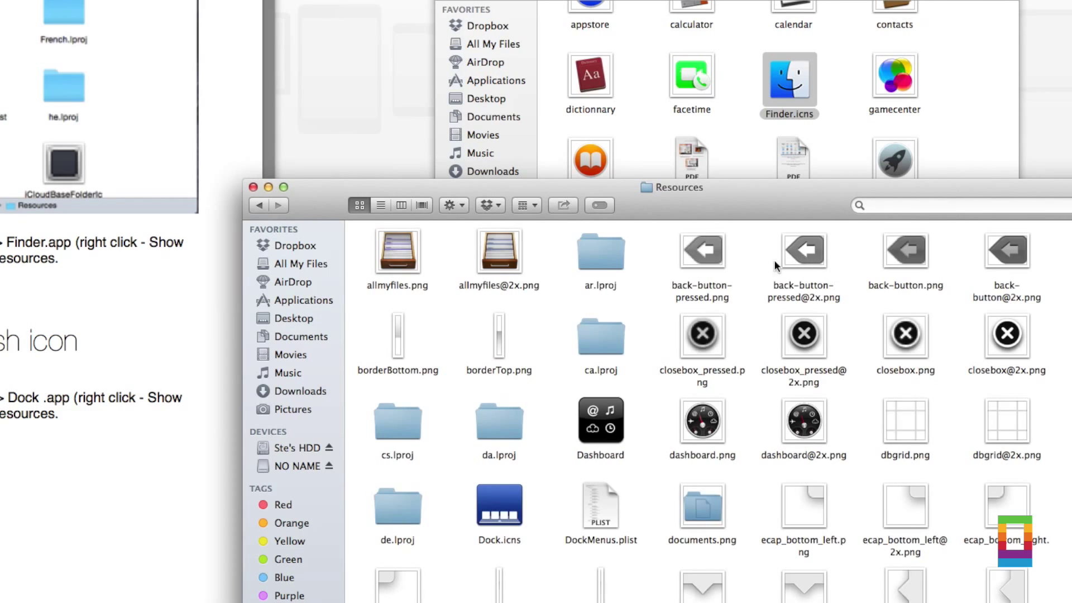
pyautogui.scroll(-5, 732, 295)
pyautogui.scroll(-2, 731, 296)
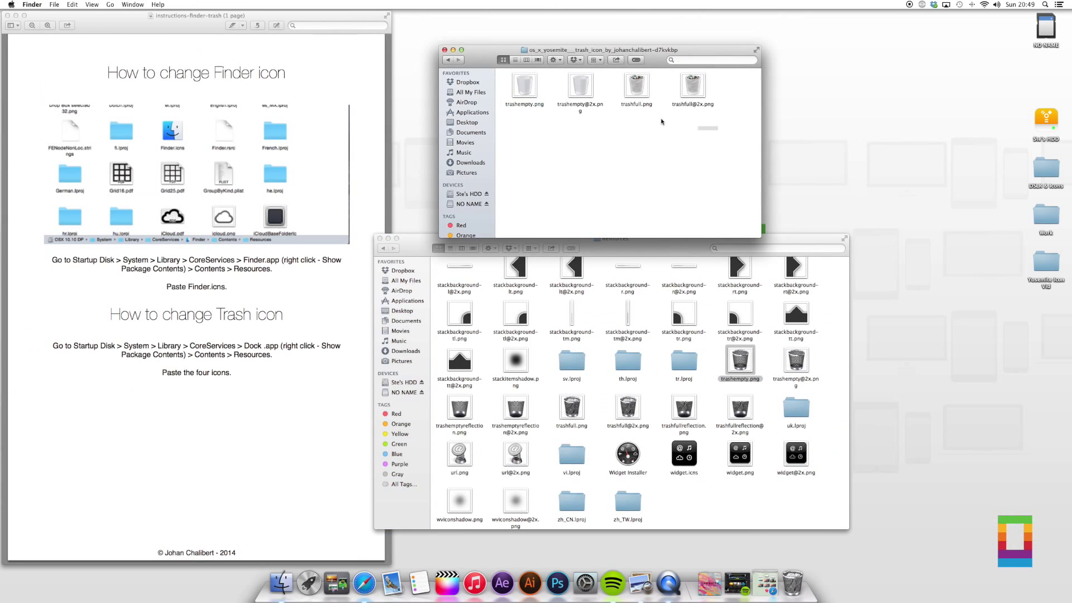
pyautogui.moveTo(717, 131)
pyautogui.mouseDown()
pyautogui.moveTo(514, 78)
pyautogui.moveTo(649, 384)
pyautogui.mouseUp()
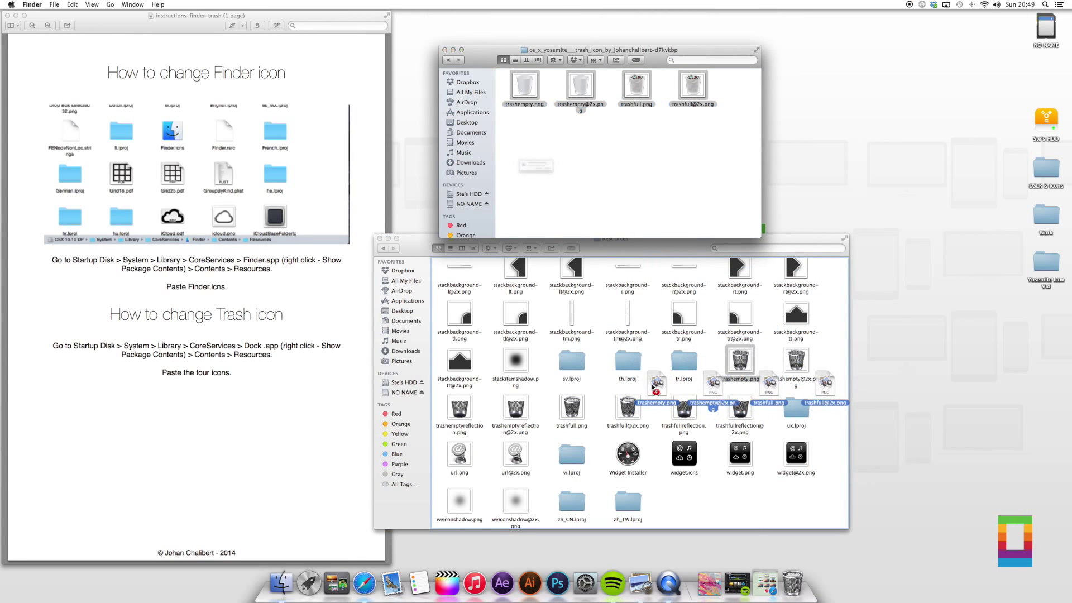
pyautogui.click(549, 184)
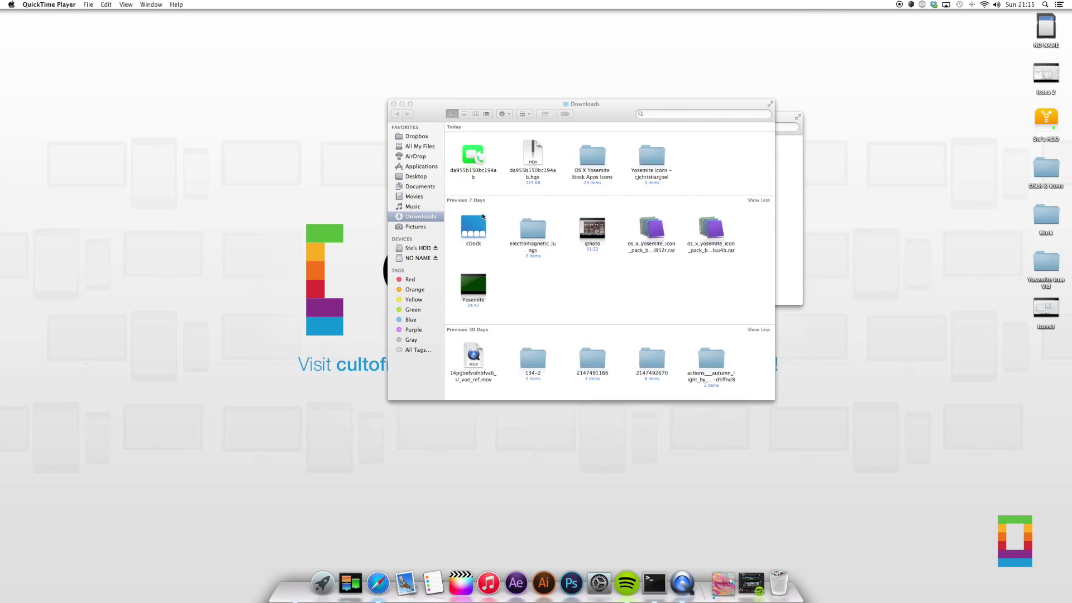
# Use cDock's Install Pre-Made dock option to apply the gray.txt style
pyautogui.doubleClick(483, 216)
pyautogui.click(460, 337)
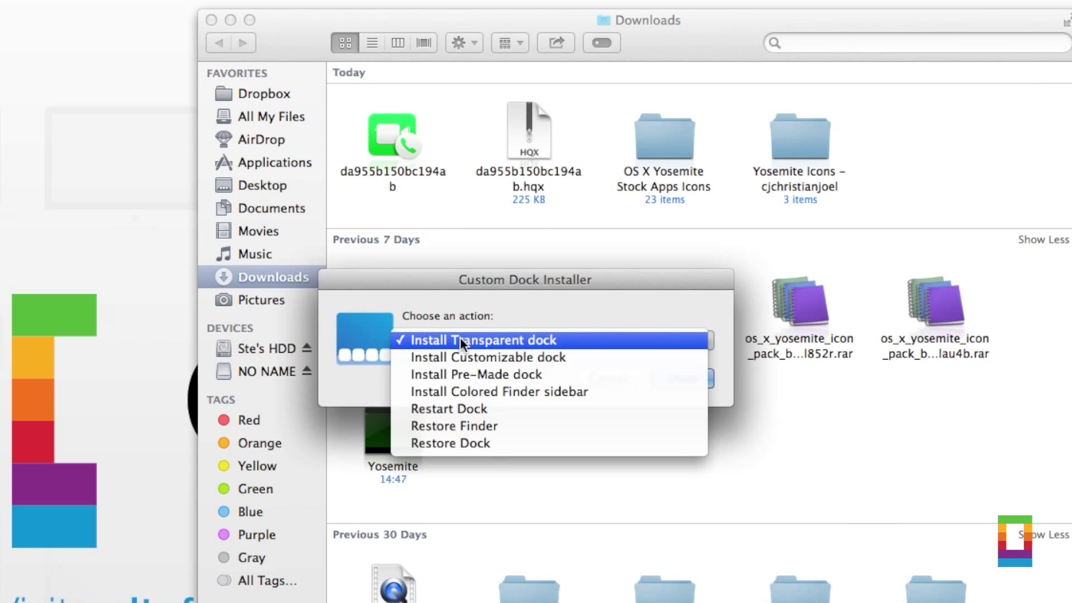
pyautogui.click(468, 374)
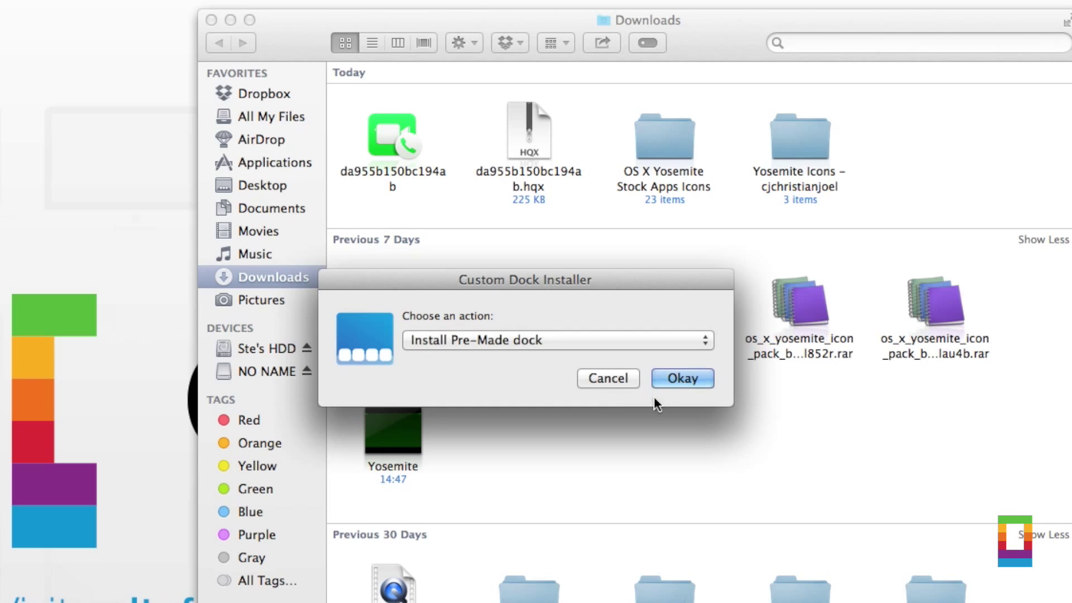
pyautogui.click(683, 379)
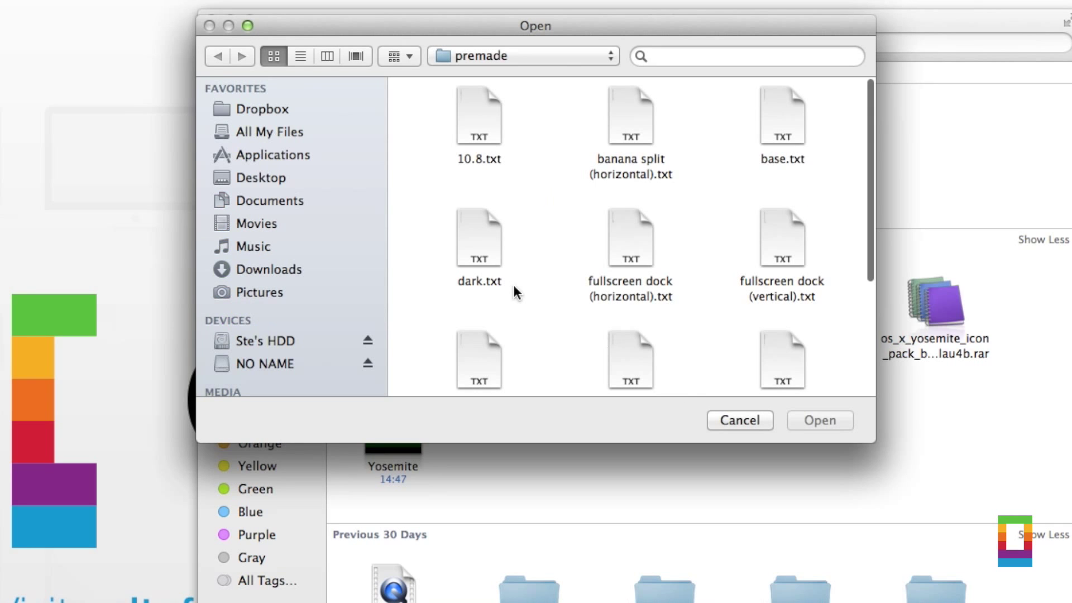
pyautogui.scroll(-3, 513, 282)
pyautogui.scroll(-2, 451, 232)
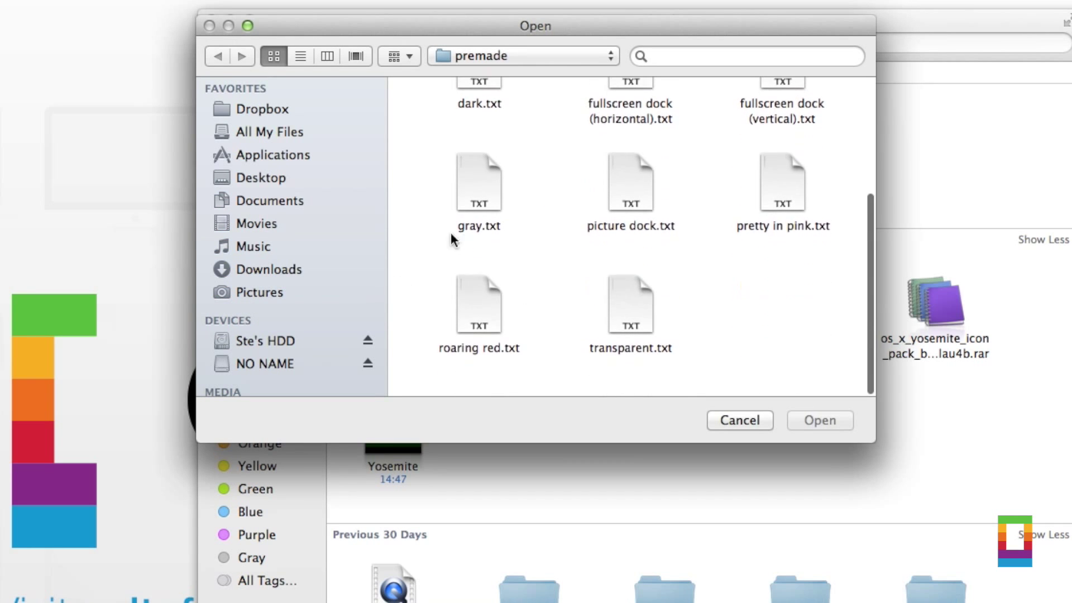
pyautogui.doubleClick(478, 193)
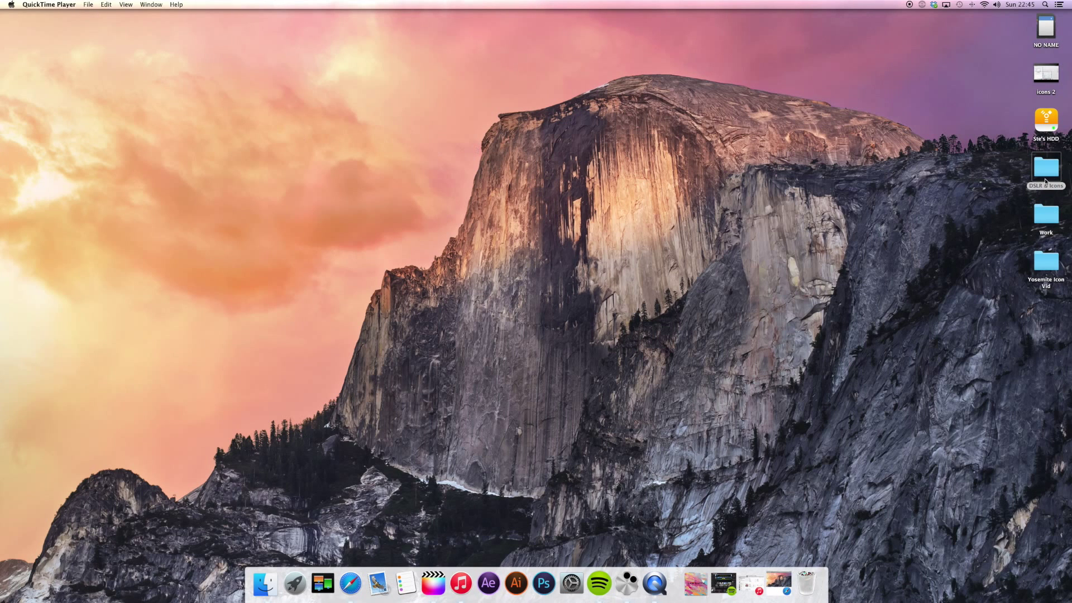
# Select the Work and Yosemite Icon Vid desktop folders, then show Launchpad
pyautogui.click(1057, 360)
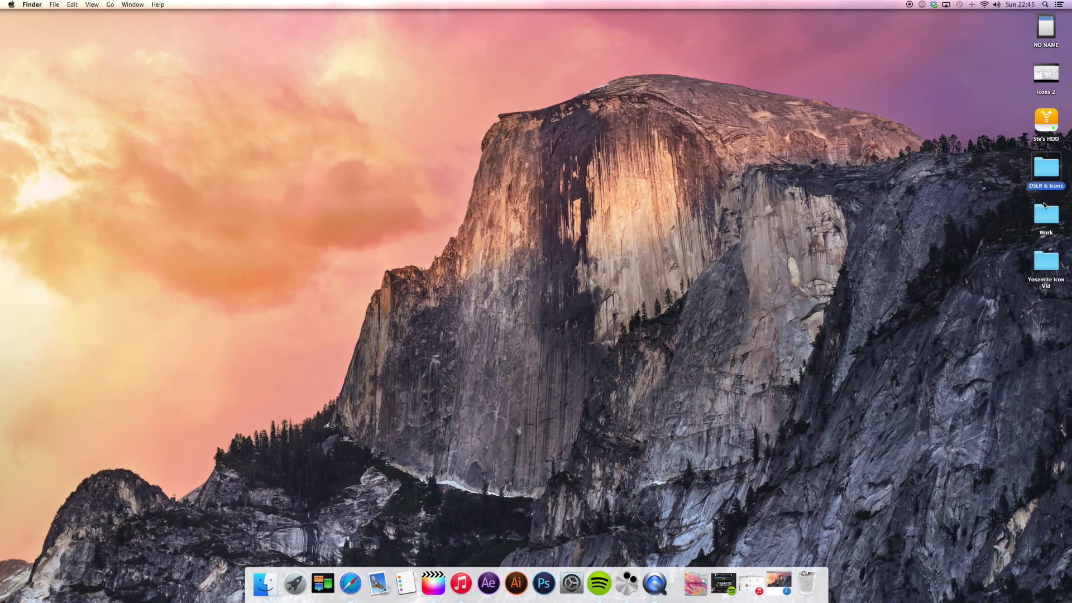
pyautogui.click(1047, 217)
pyautogui.click(1047, 265)
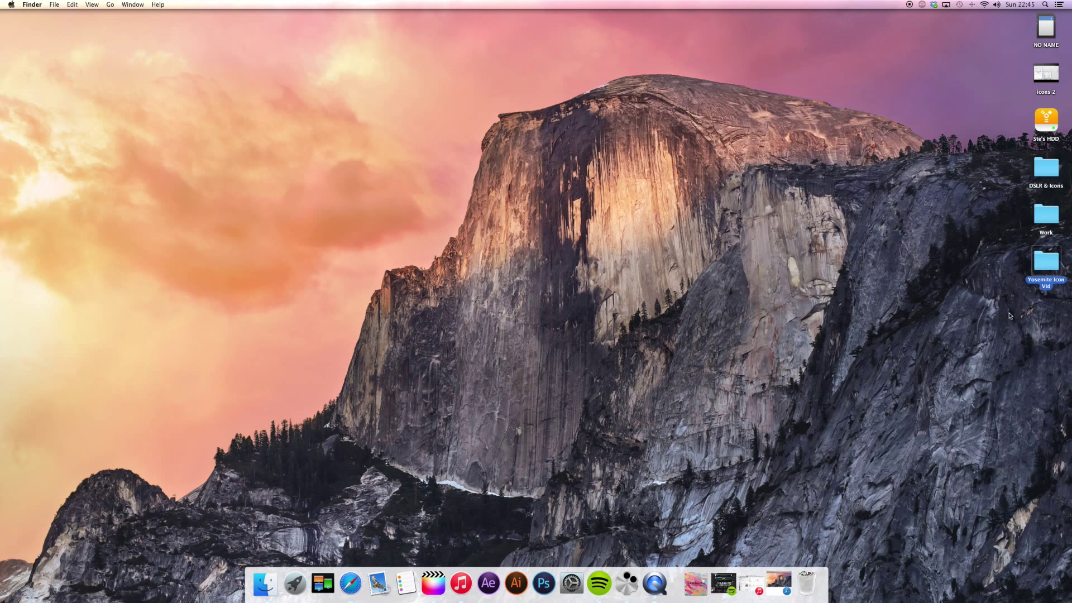
pyautogui.click(295, 584)
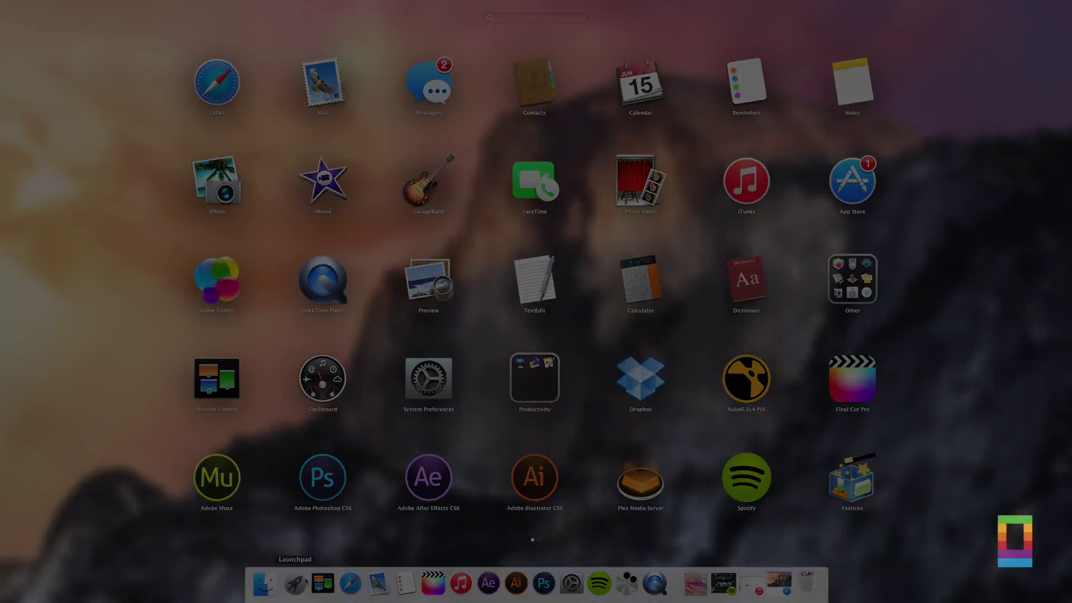